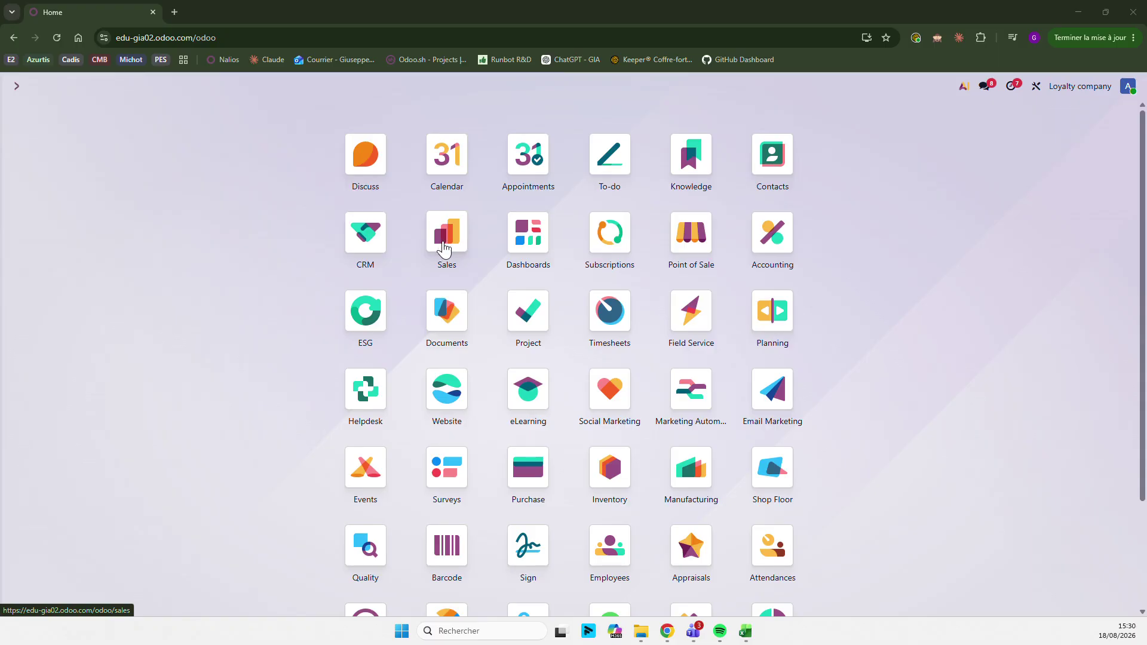
- Open the Test coupons program from the Sales app's Discount & Loyalty programs
click(444, 248)
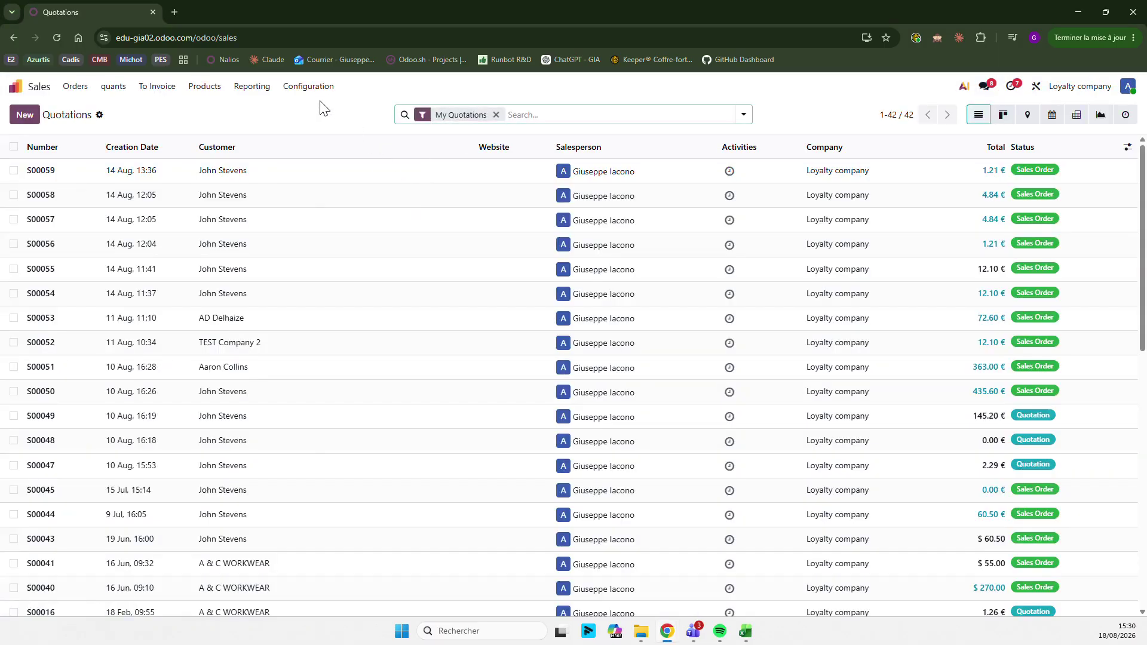
click(205, 86)
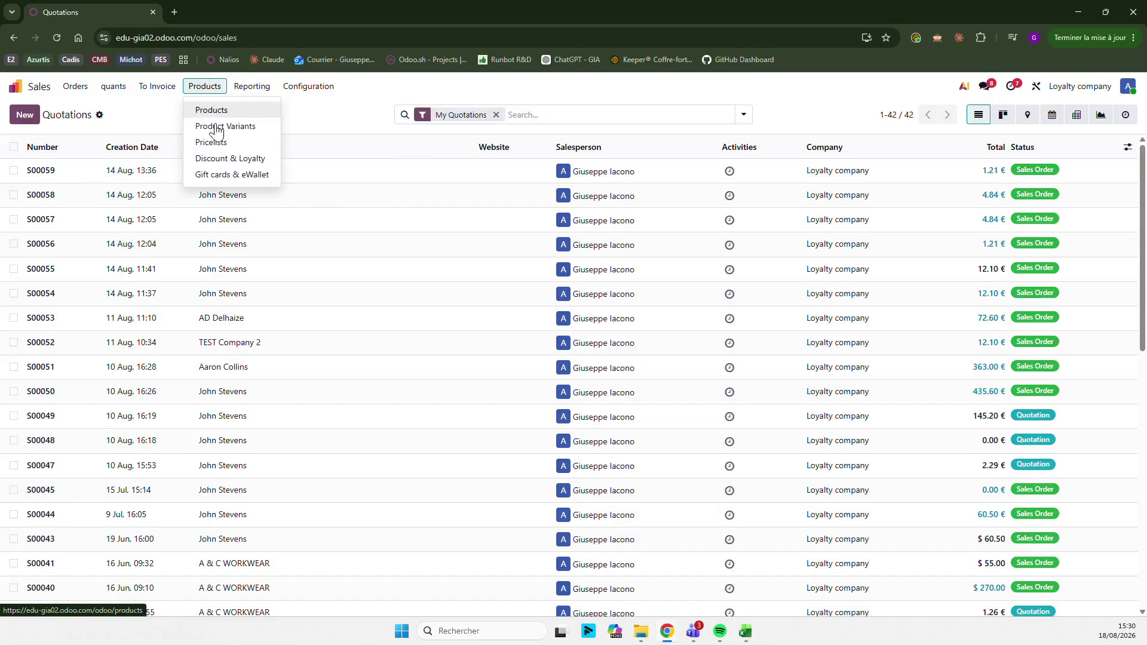
click(232, 172)
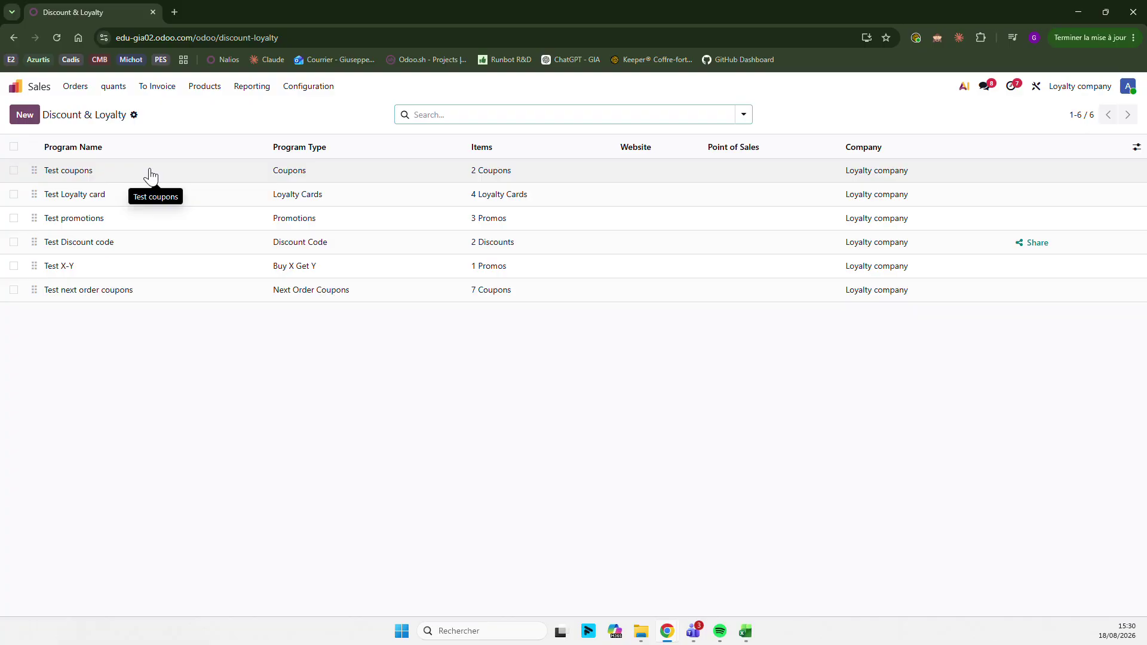
click(97, 173)
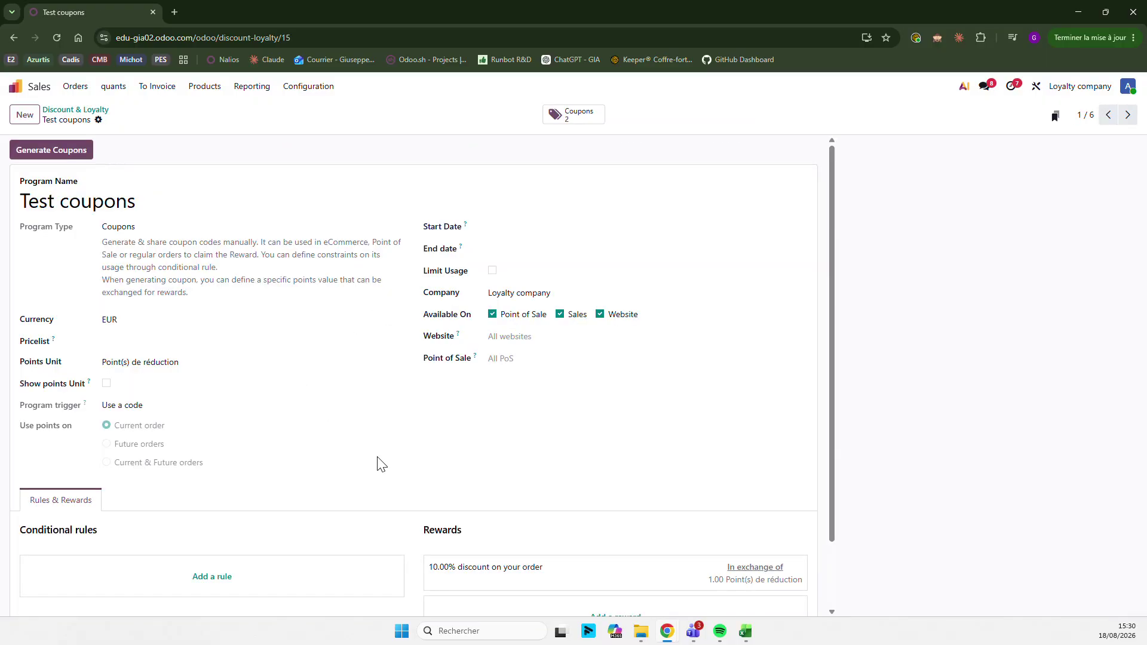
- Examine the Test coupons reward's type choices, discount units and maximum discount setting, and close it without changes
scroll(380, 464, down, 2)
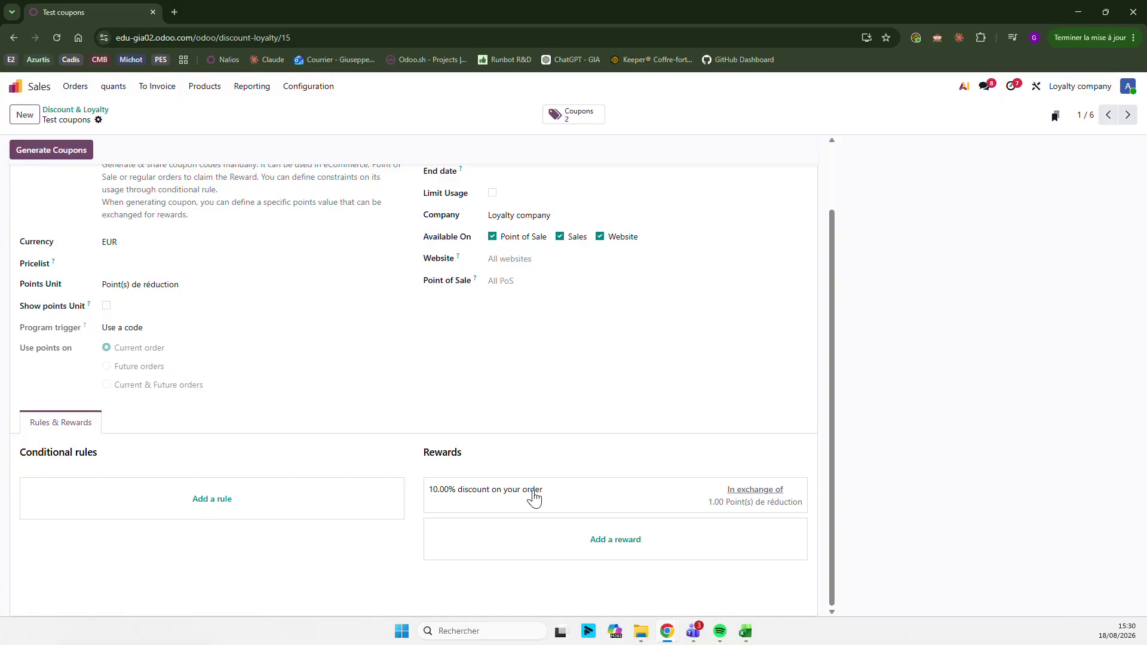
click(499, 501)
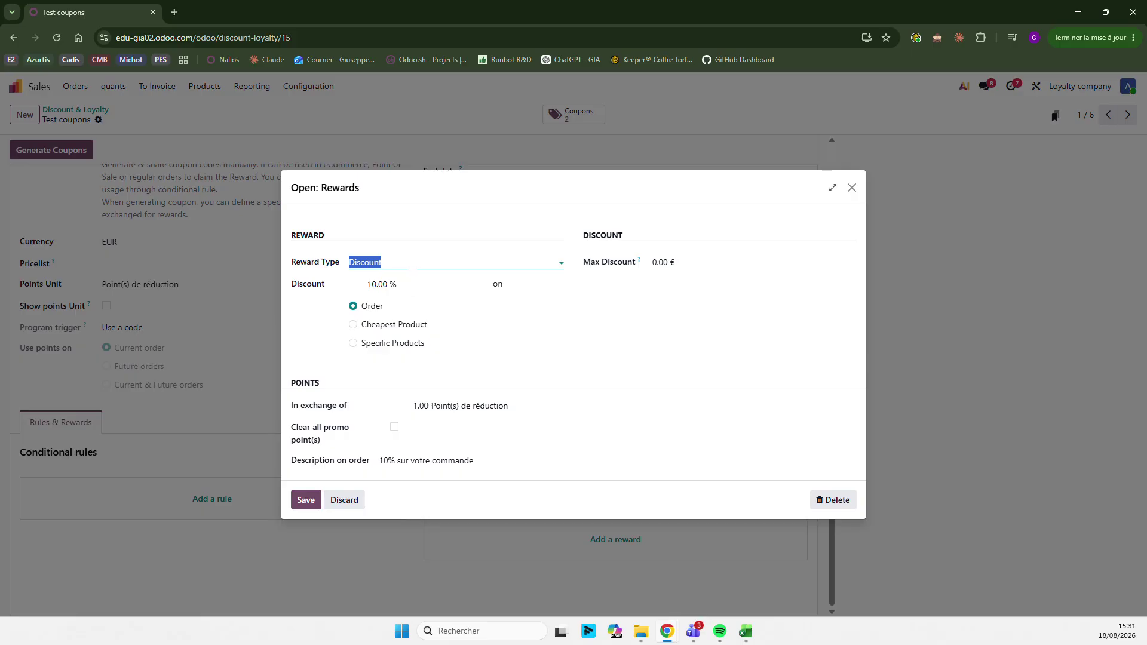
click(381, 262)
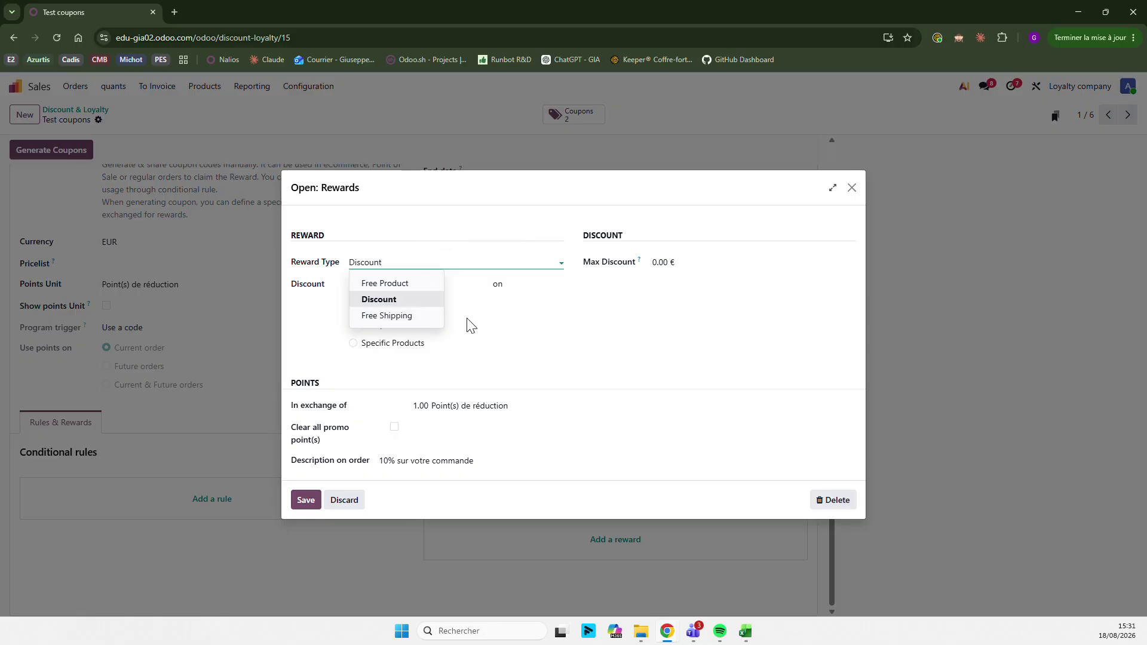
click(558, 353)
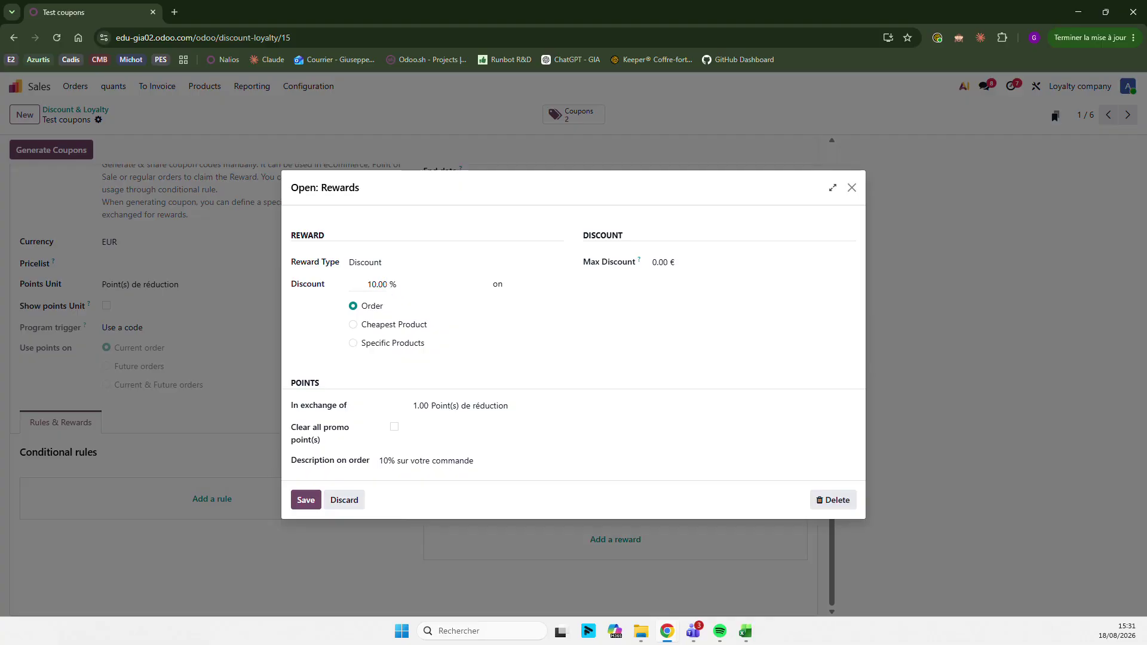
double_click(384, 285)
click(423, 259)
click(392, 285)
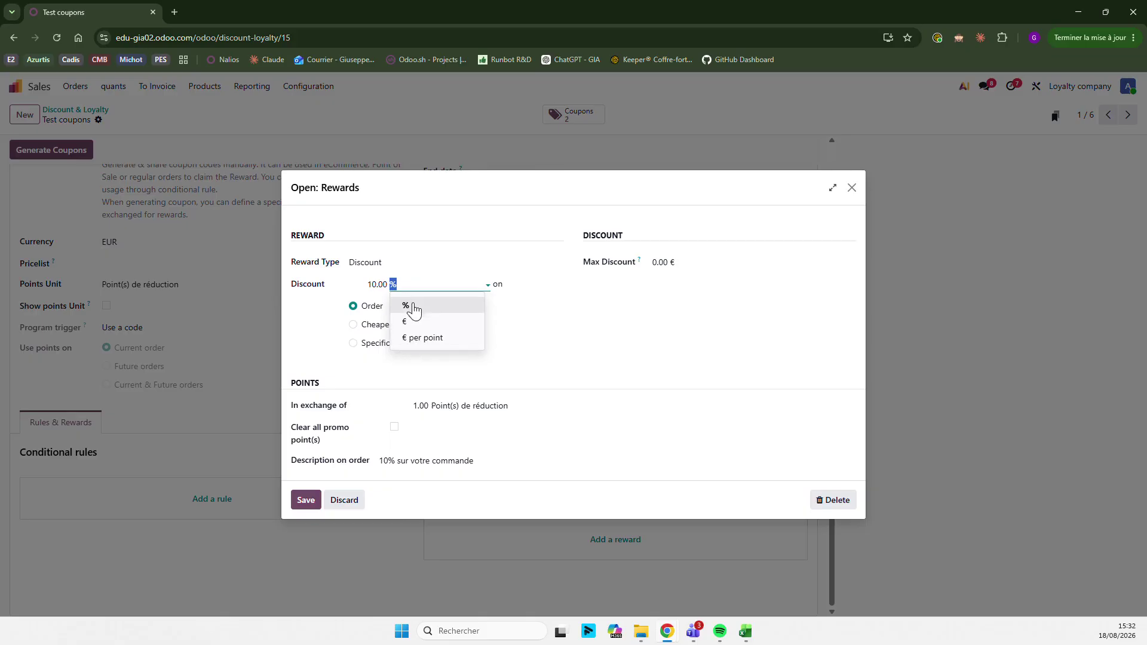
click(411, 258)
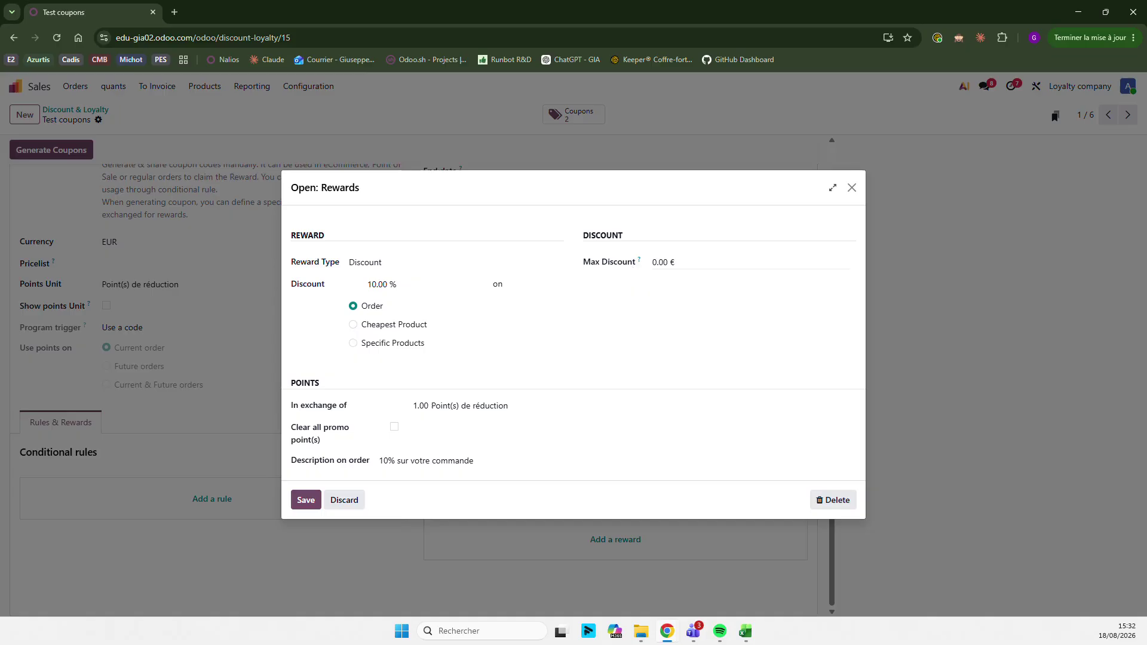
click(663, 262)
click(853, 188)
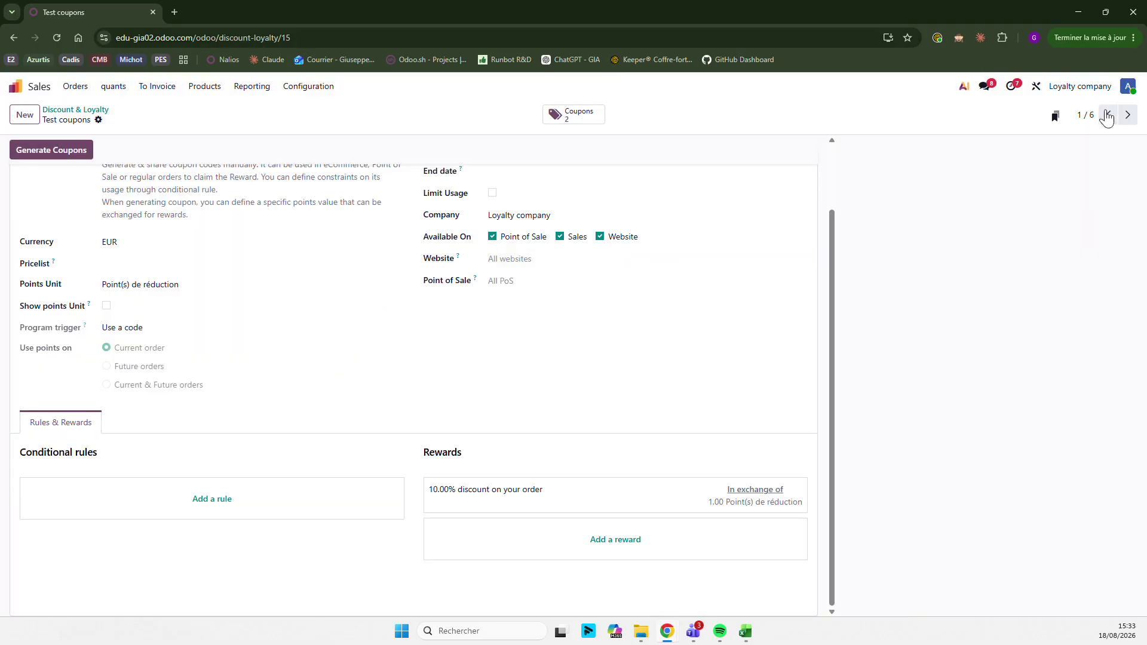
- Review the free shipping and order discount rewards of the Test Loyalty card program, leaving both unchanged
click(1125, 119)
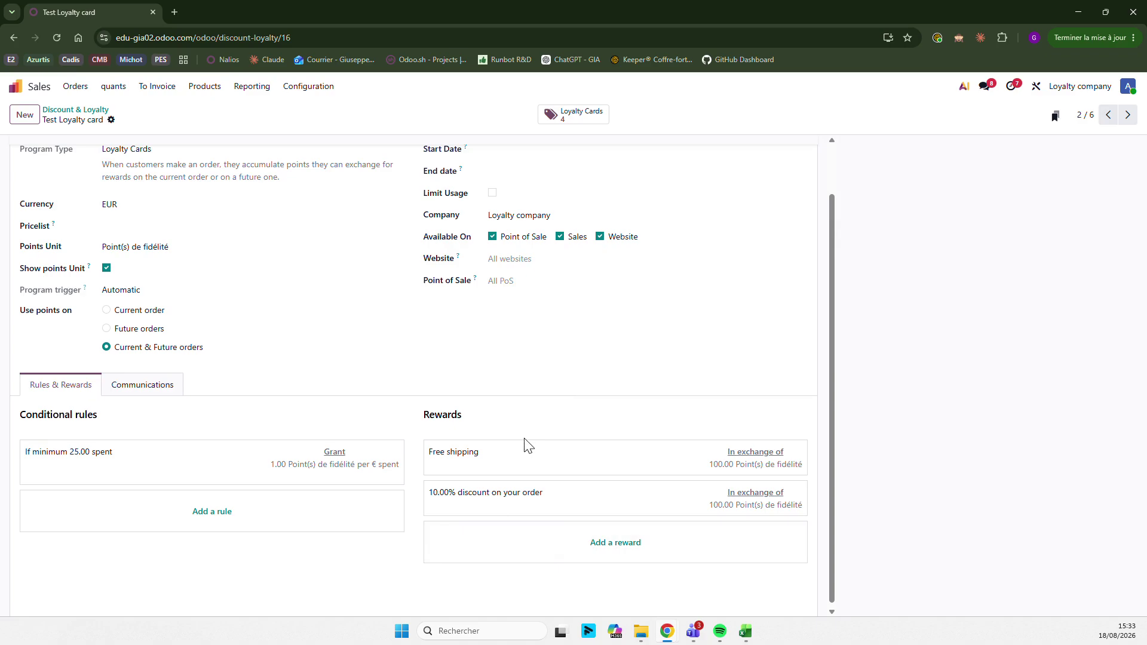
click(523, 476)
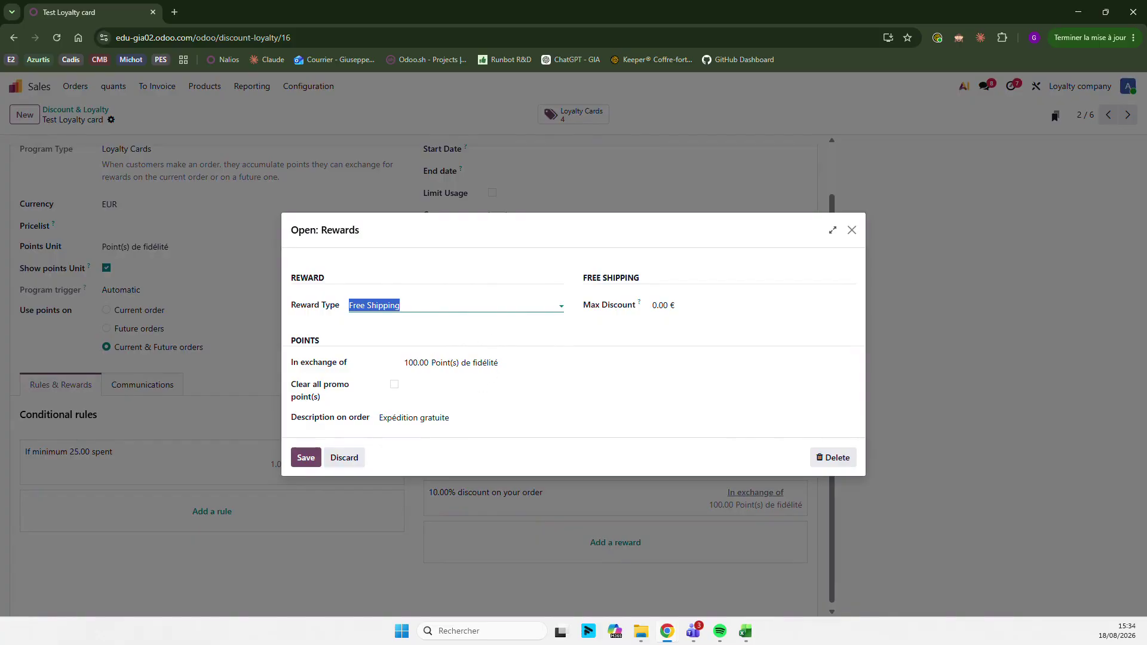
click(469, 317)
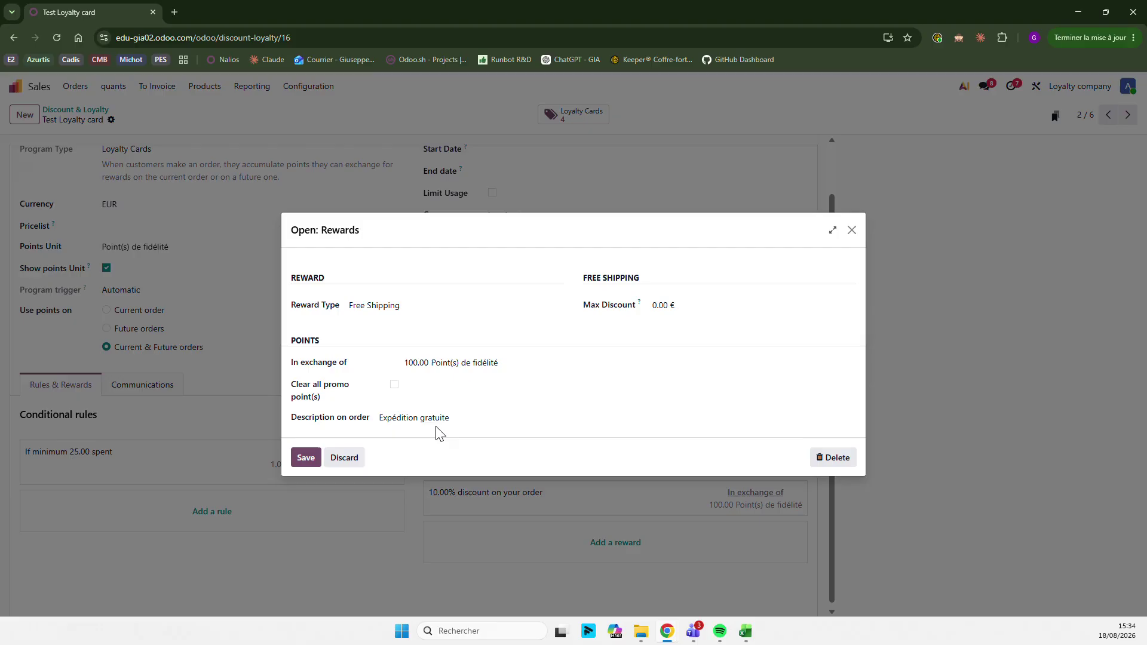
click(852, 231)
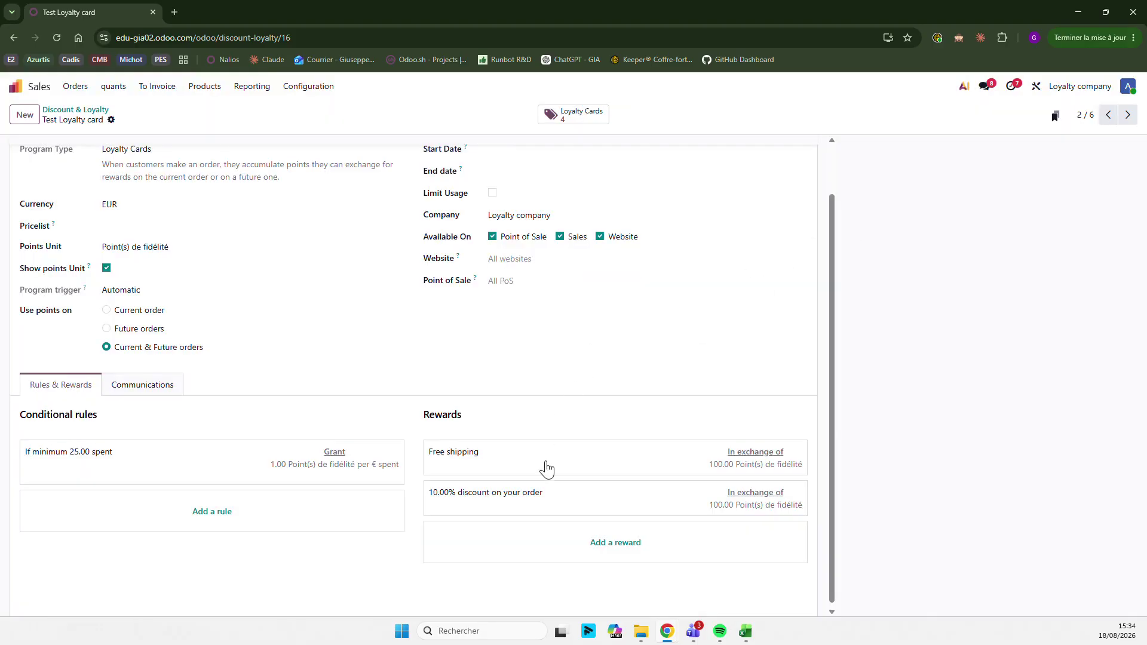
click(540, 497)
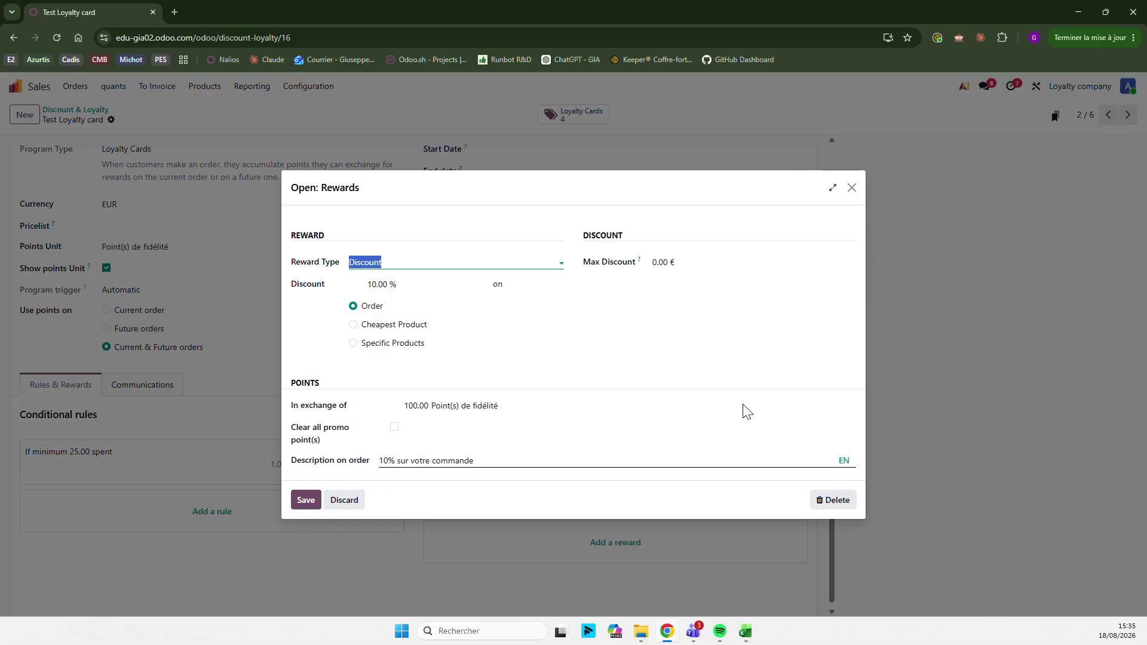
click(848, 195)
- In the Test promotions program, preview the discount reward's Specific Products options and close it without saving
click(1126, 117)
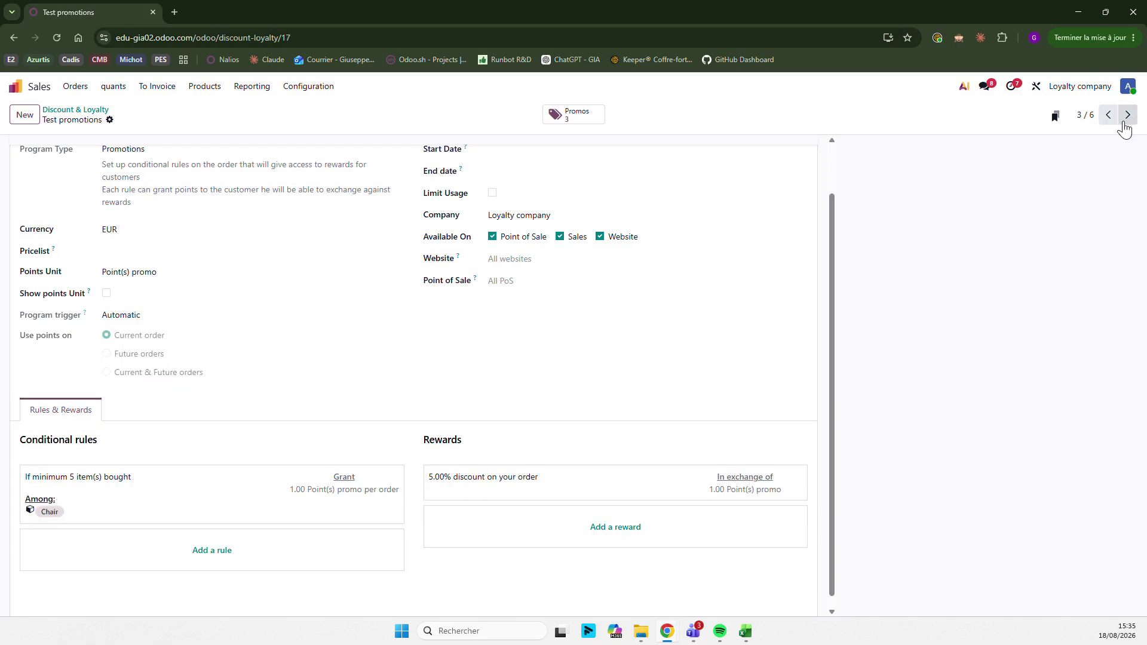
click(532, 478)
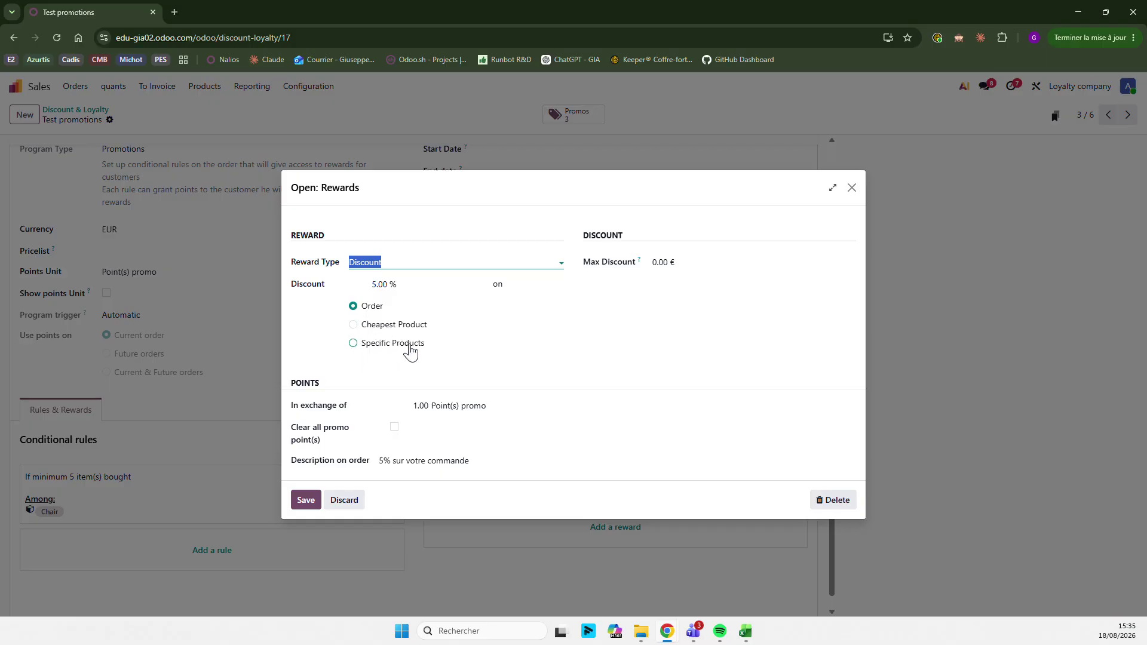
click(353, 345)
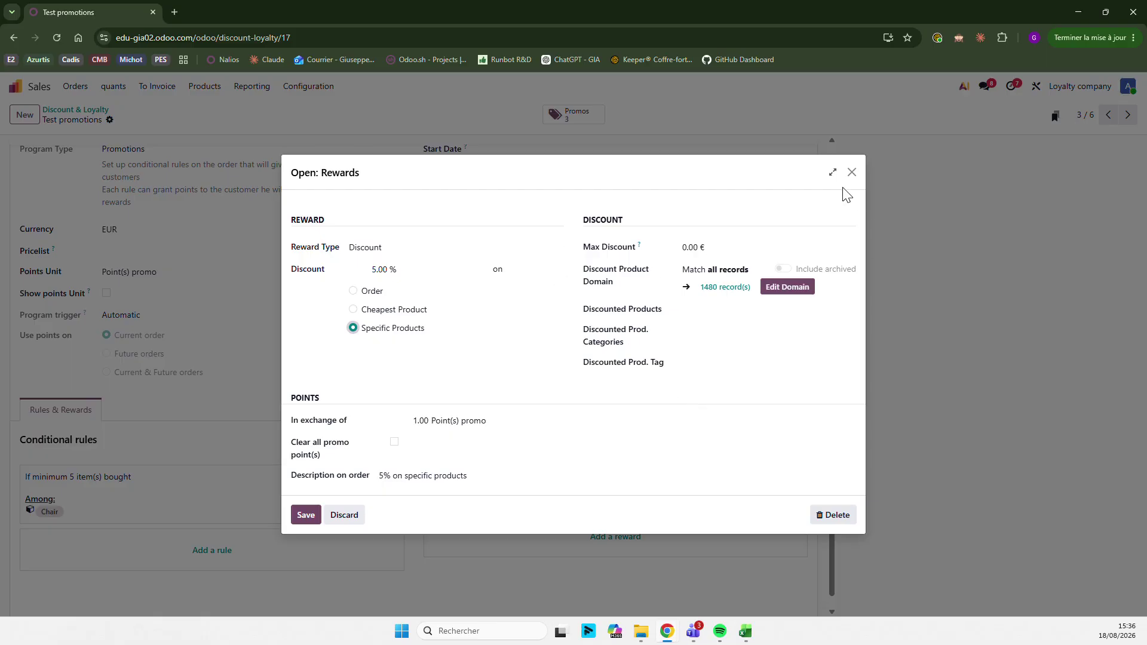
click(852, 173)
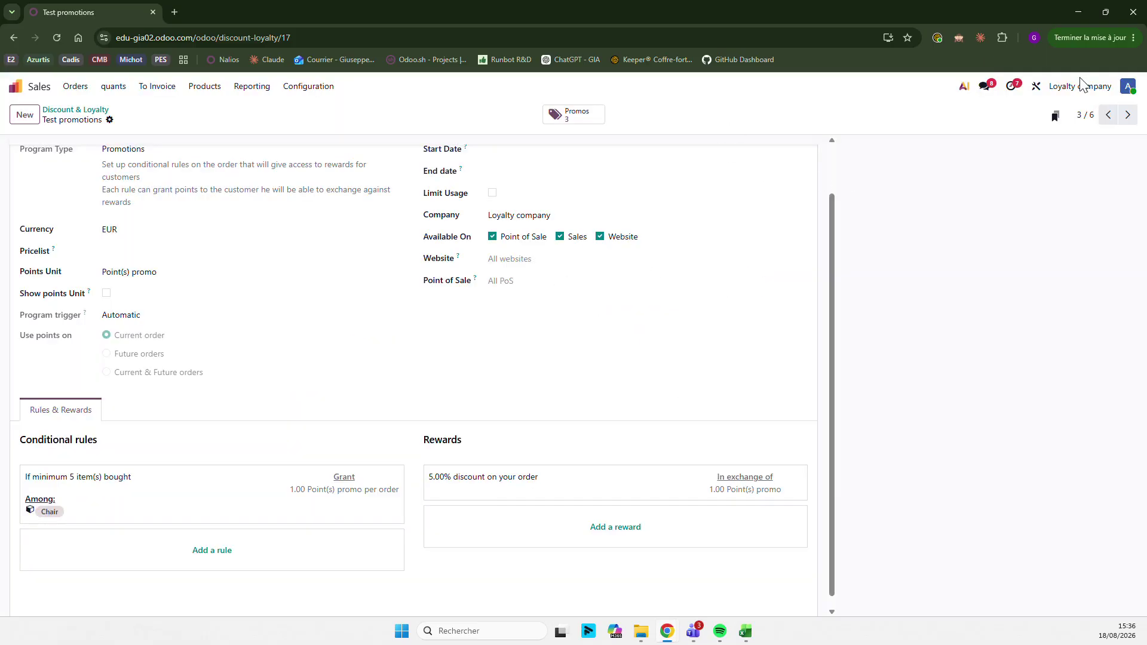
- Inspect the Test Discount code program's reward, including the choices for its discounted products, and close it unchanged
click(1127, 115)
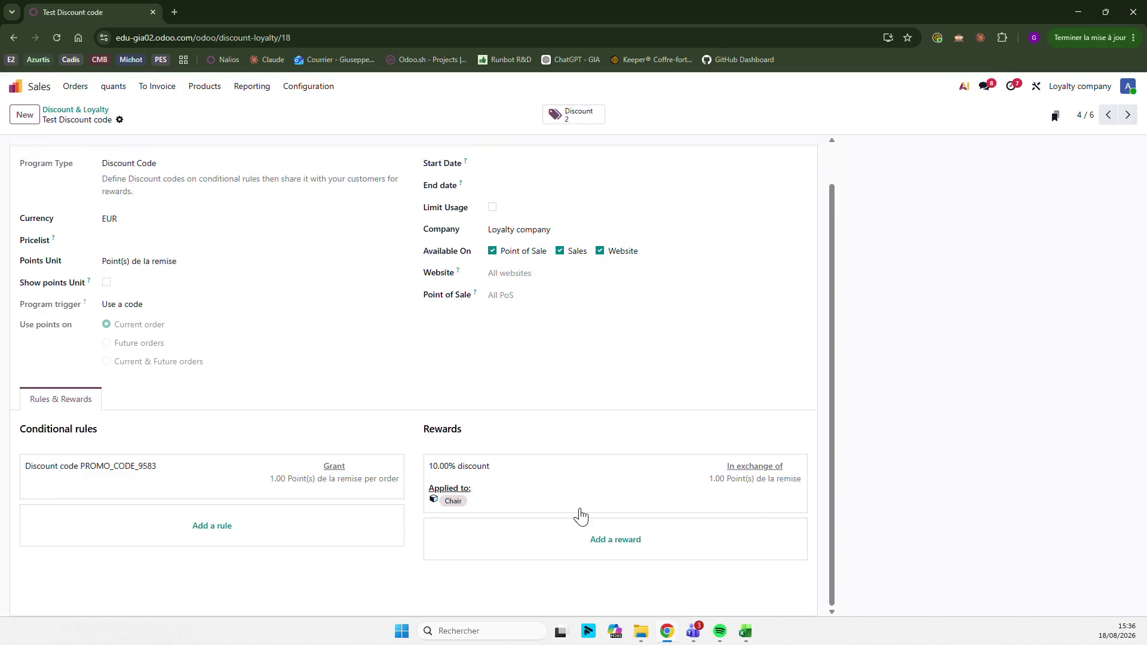
click(530, 486)
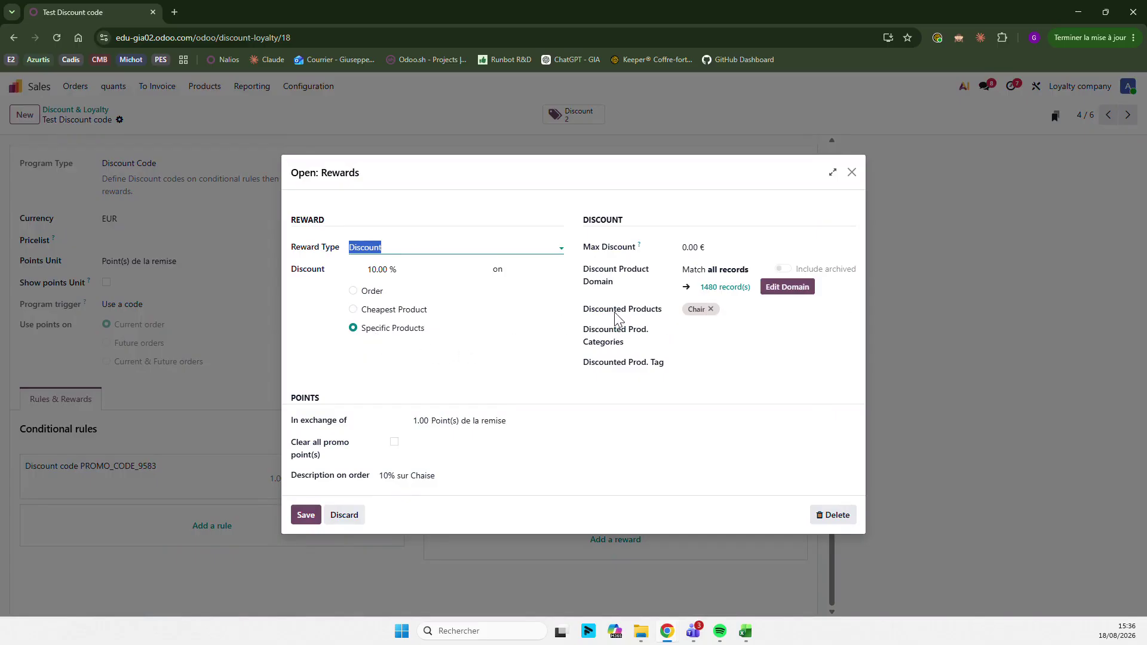
click(777, 310)
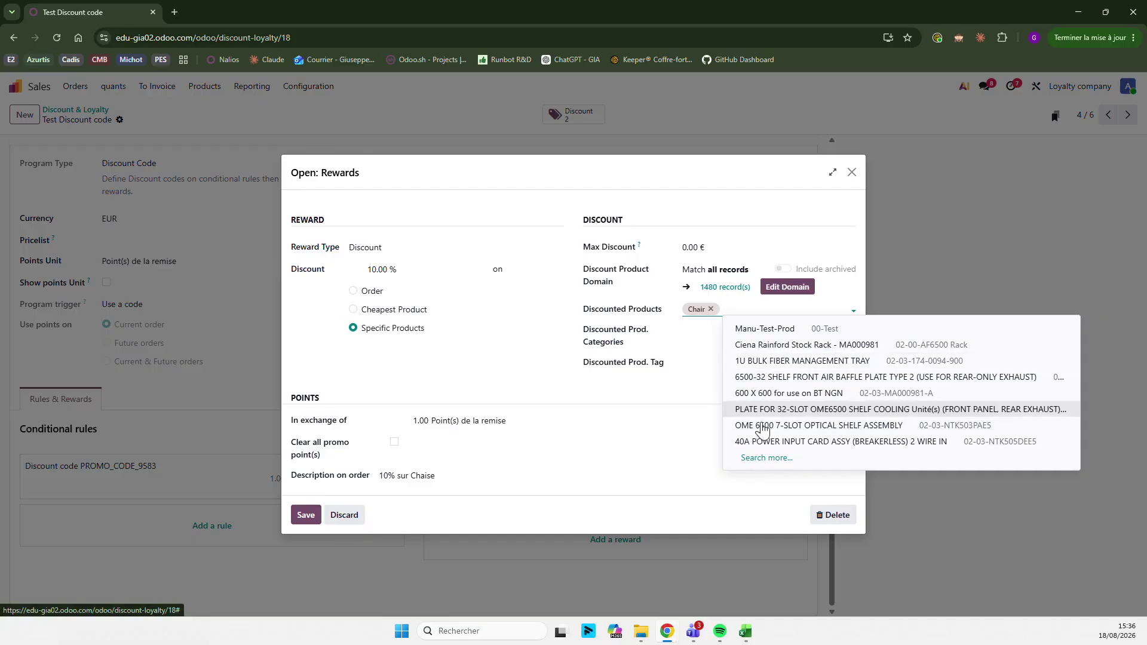
click(474, 221)
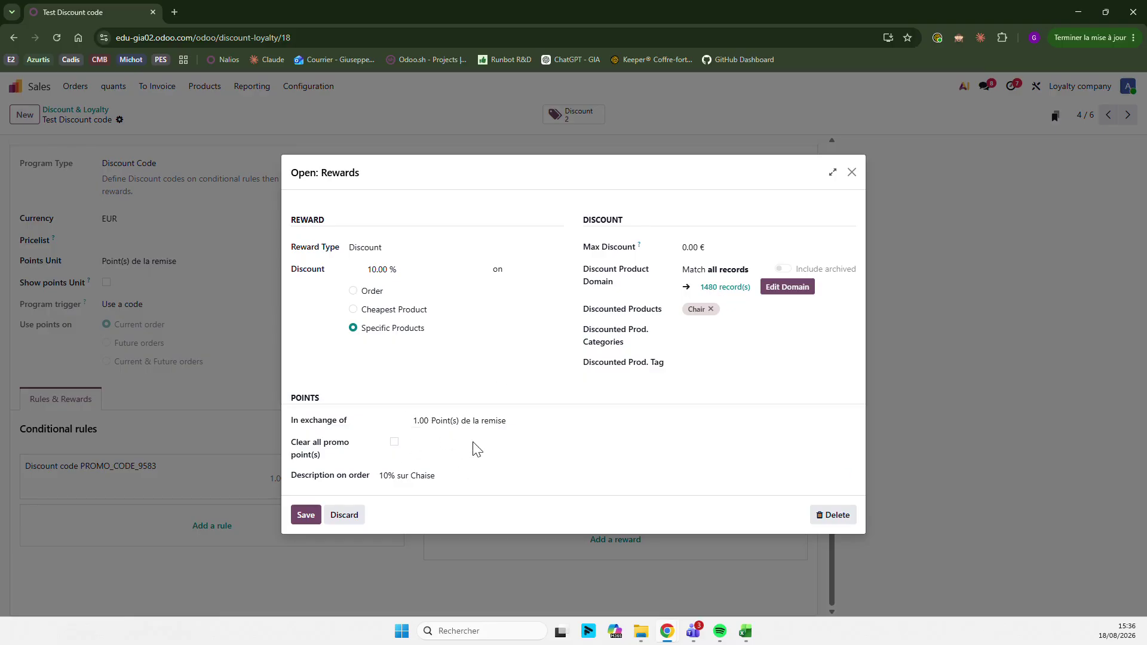
click(852, 172)
- Review the free product reward of the Test X-Y program and close it unchanged
click(1128, 114)
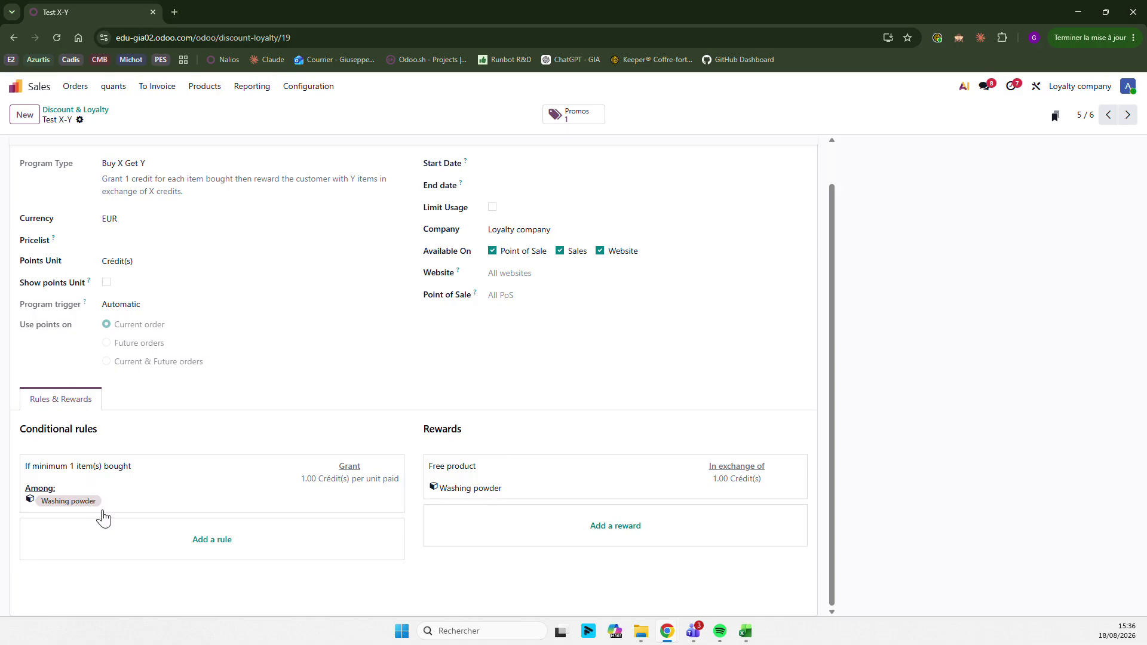
click(569, 475)
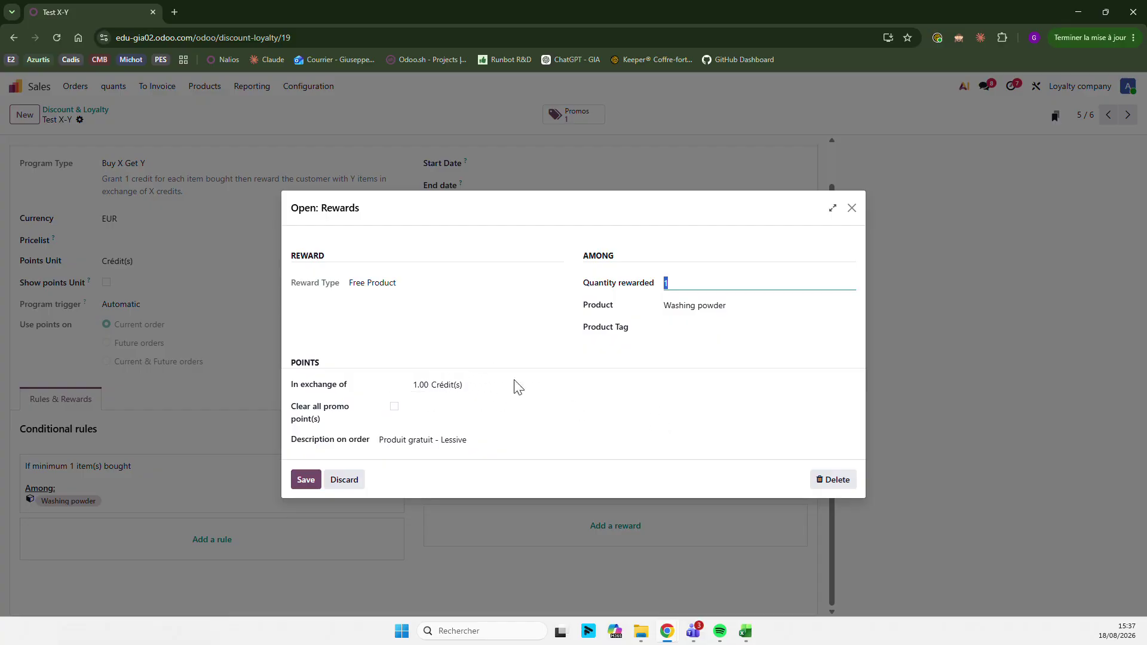
click(852, 209)
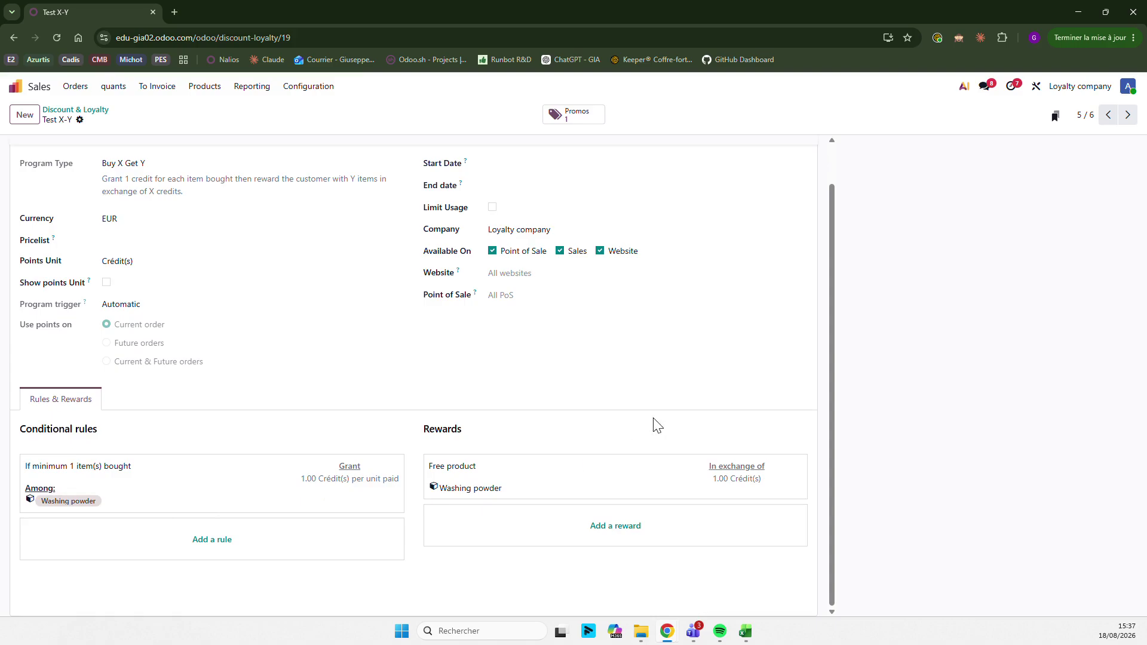
- Review the discount reward of the Test next order coupons program and close it unchanged
click(1124, 122)
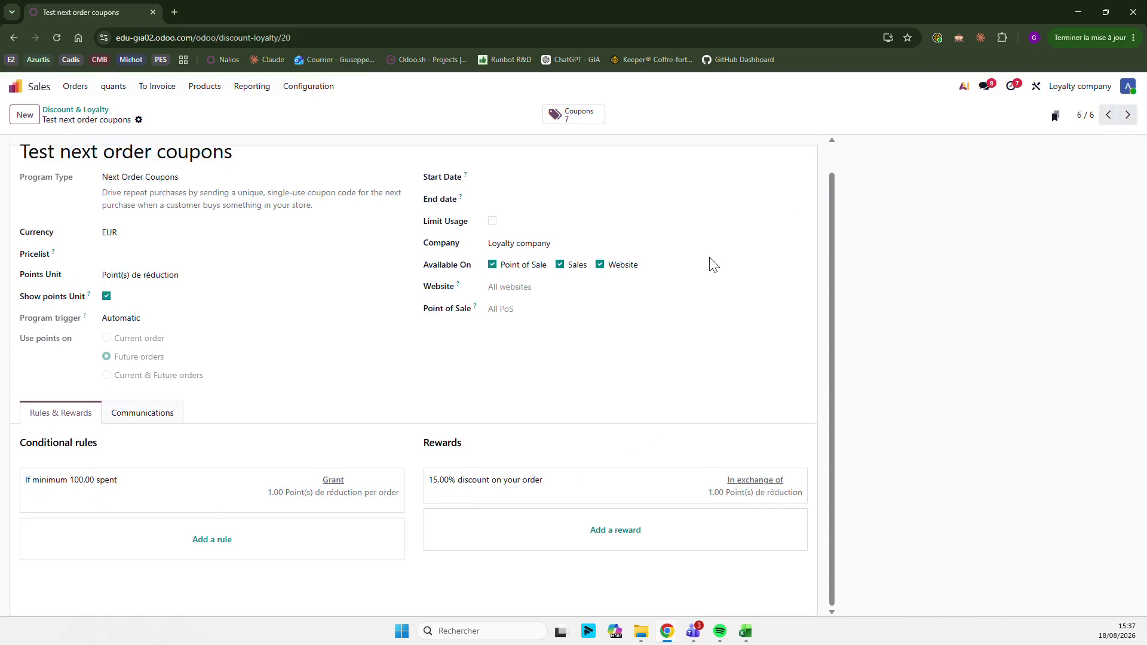
click(566, 499)
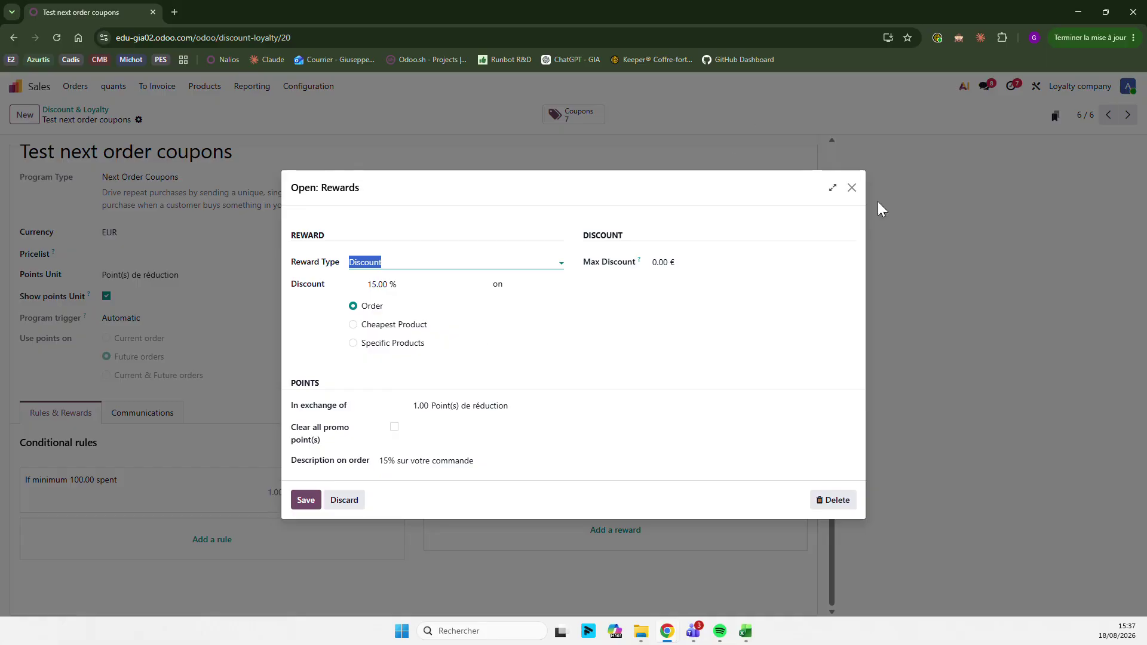
click(852, 188)
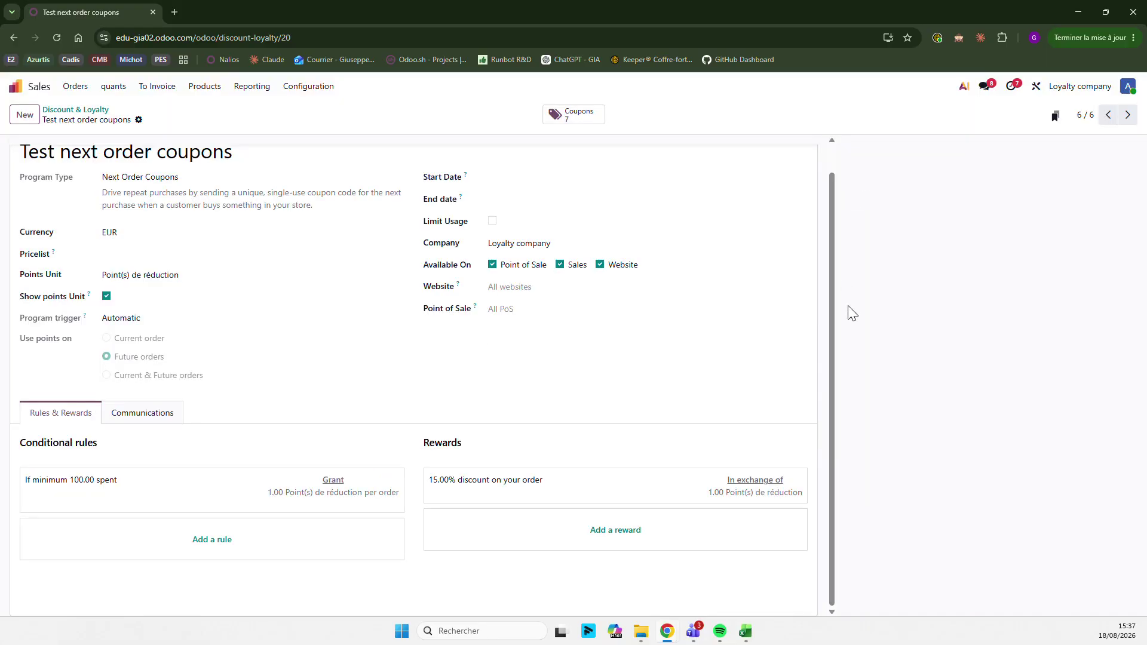